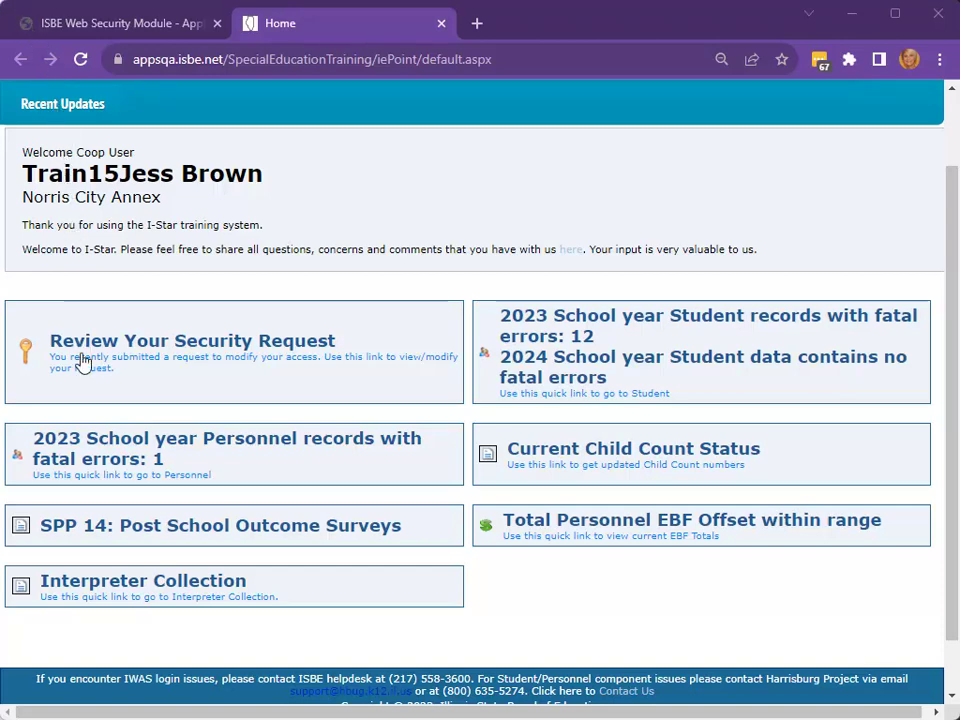
Go to the Interpreter Collection page from the I-Star home dashboard quick link
{"action": "left_click", "coordinate": [86, 598]}
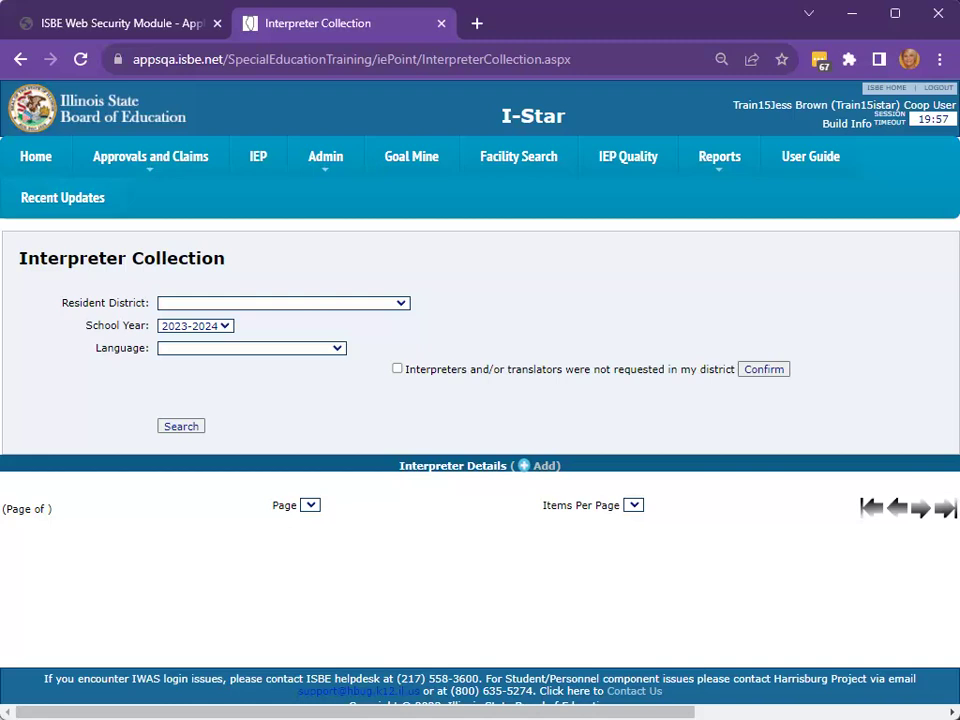
Select Harrisburg CUSD 3 as resident district and begin adding a new interpreter details record
{"action": "left_click", "coordinate": [283, 302]}
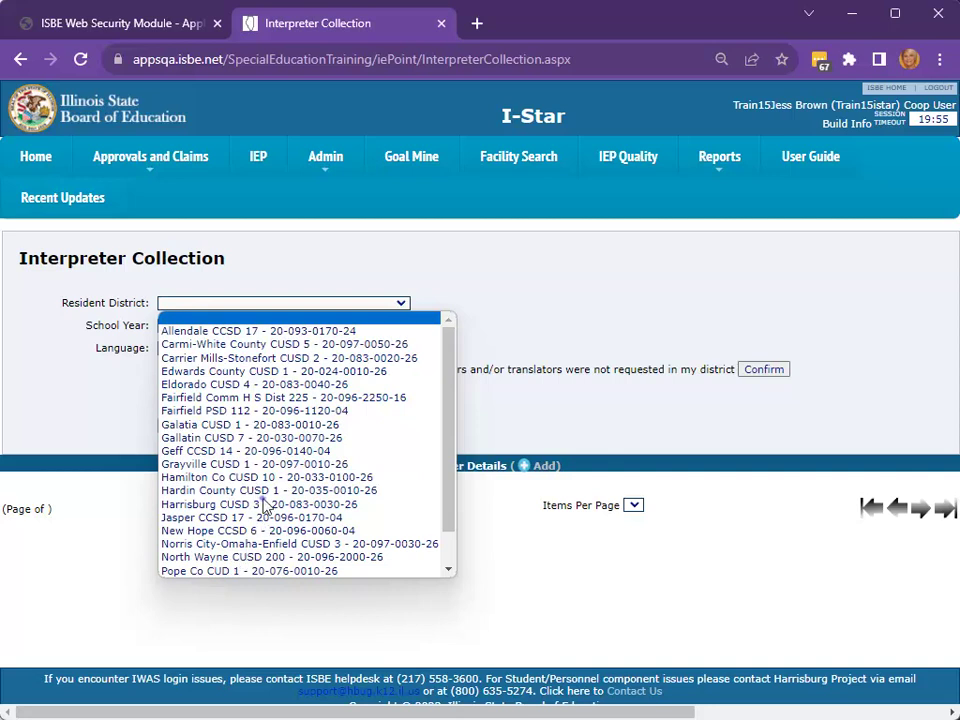
{"action": "left_click", "coordinate": [260, 504]}
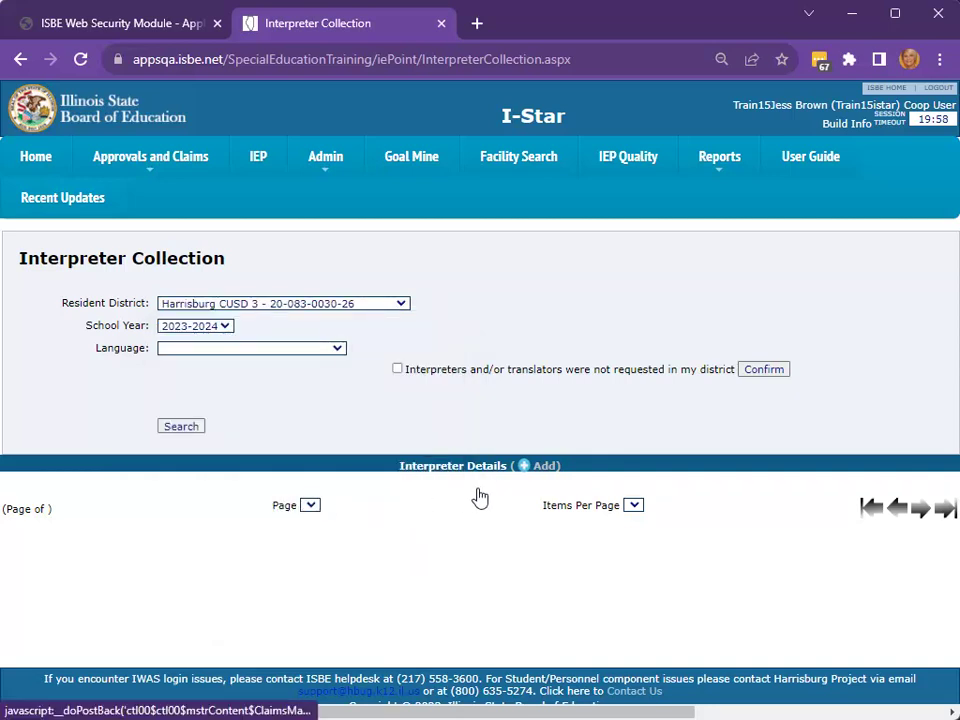
{"action": "left_click", "coordinate": [527, 468]}
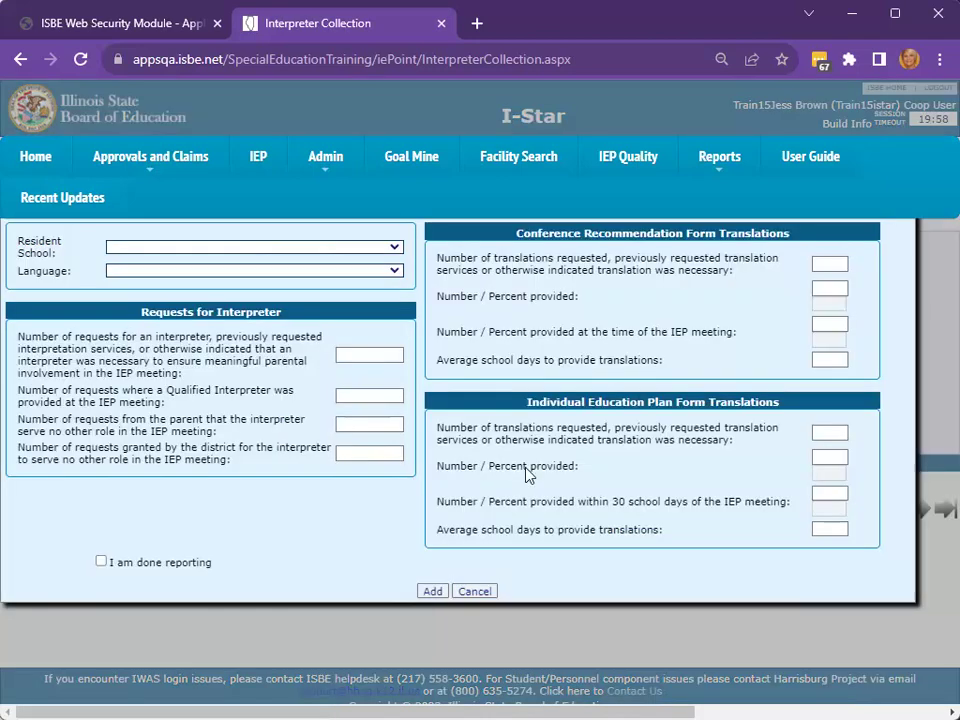
Set Resident School to Bulldog Early Learning Academy and Language to Spanish
{"action": "left_click", "coordinate": [393, 249]}
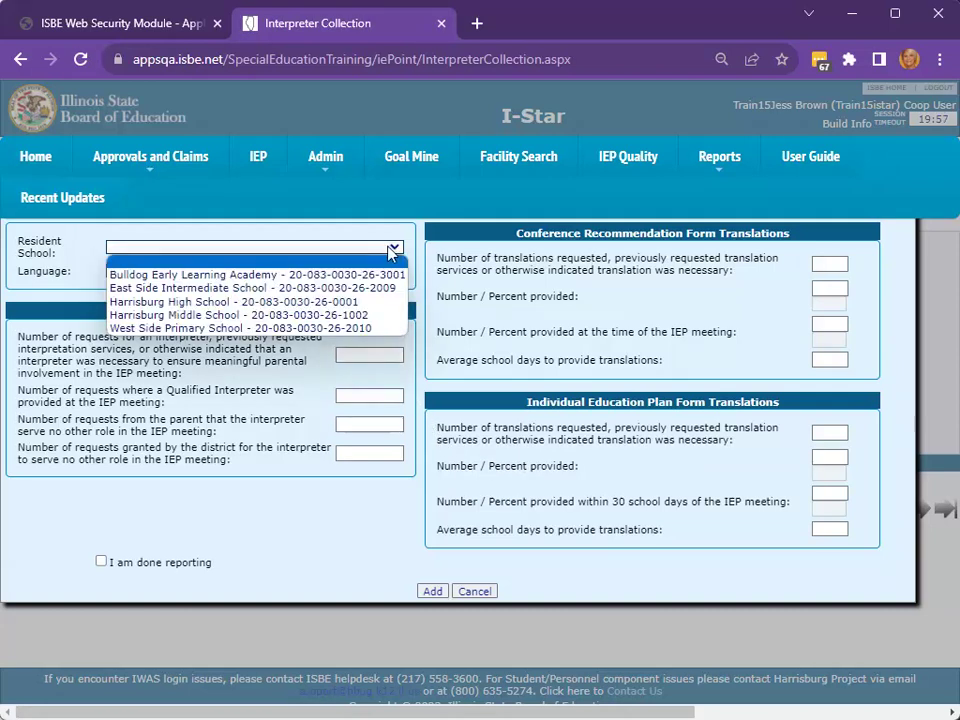
{"action": "left_click", "coordinate": [386, 274]}
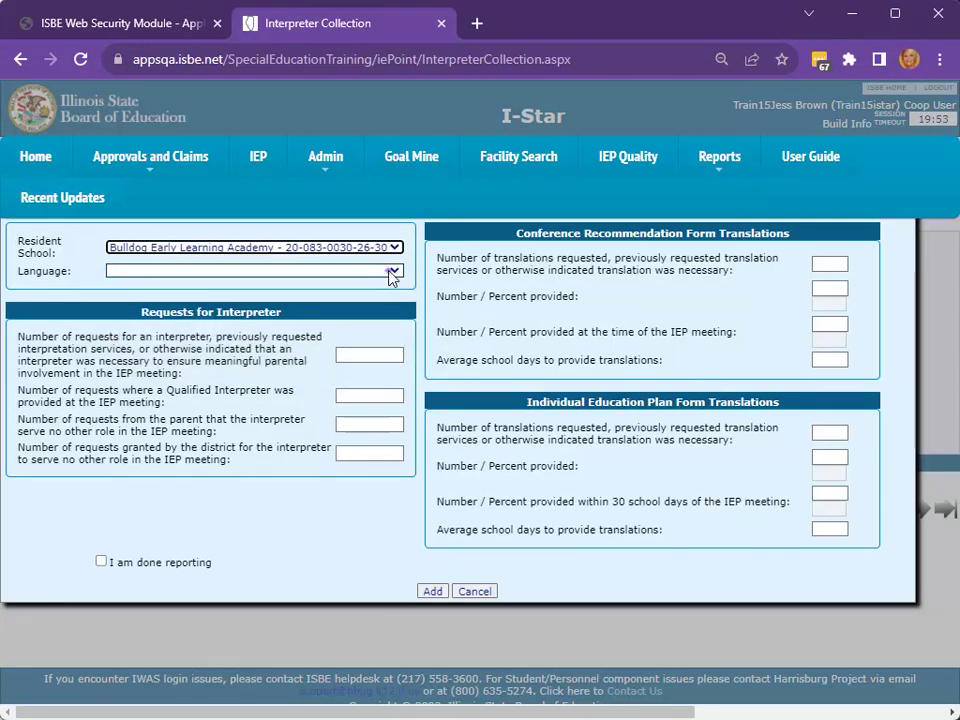
{"action": "left_click", "coordinate": [393, 271]}
{"action": "left_click", "coordinate": [391, 288]}
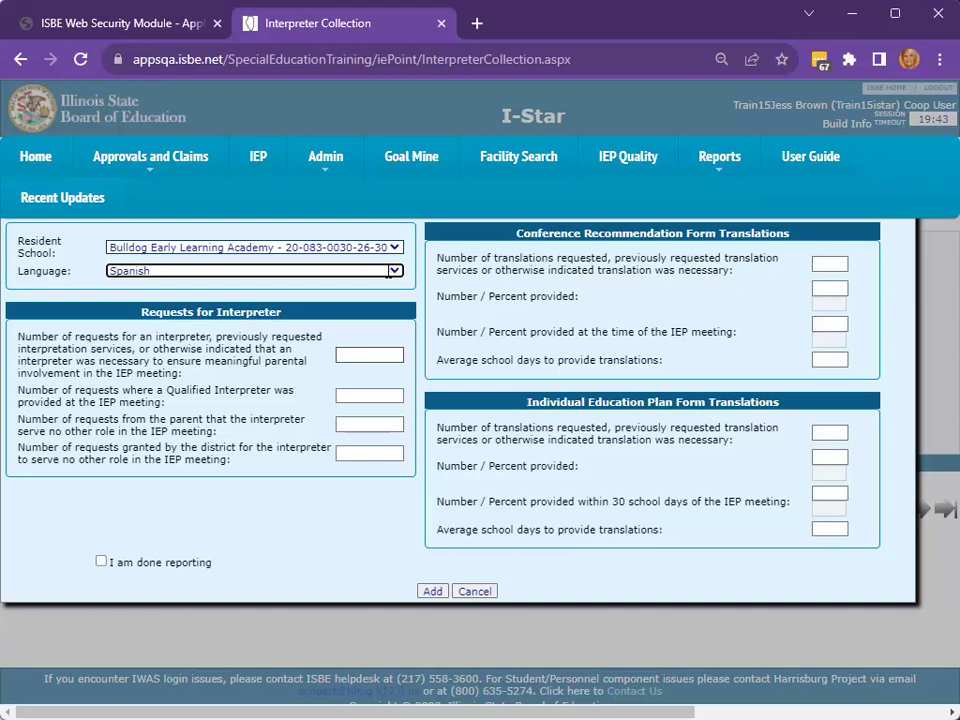
Enter interpreter requests 5, 5, 2, 2 and 4 conference form translations requested
{"action": "left_click", "coordinate": [373, 353]}
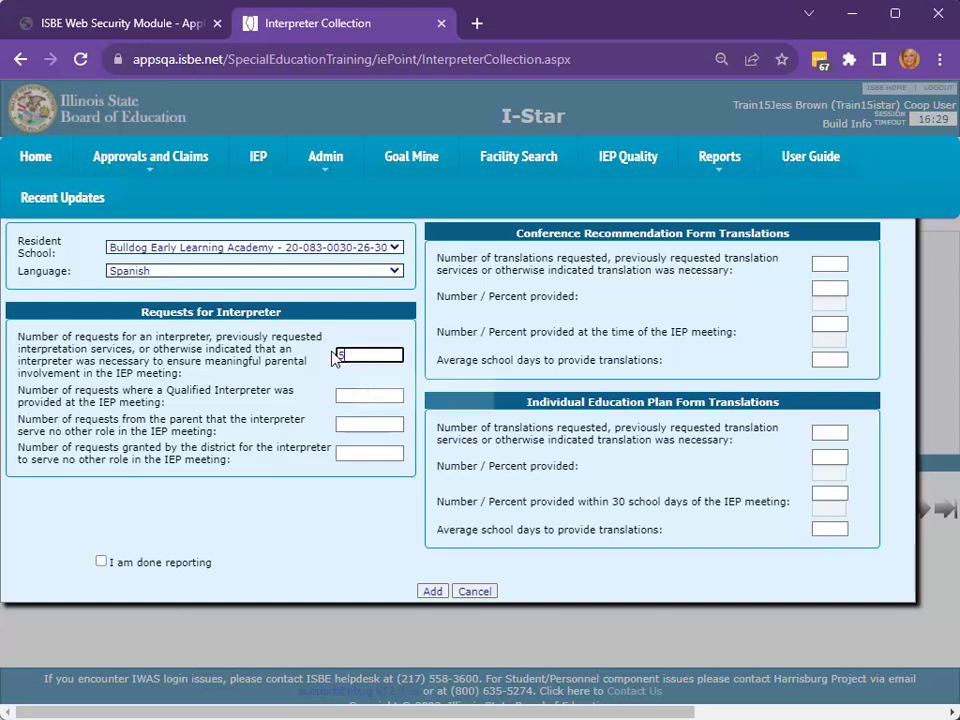
{"action": "type", "text": "5"}
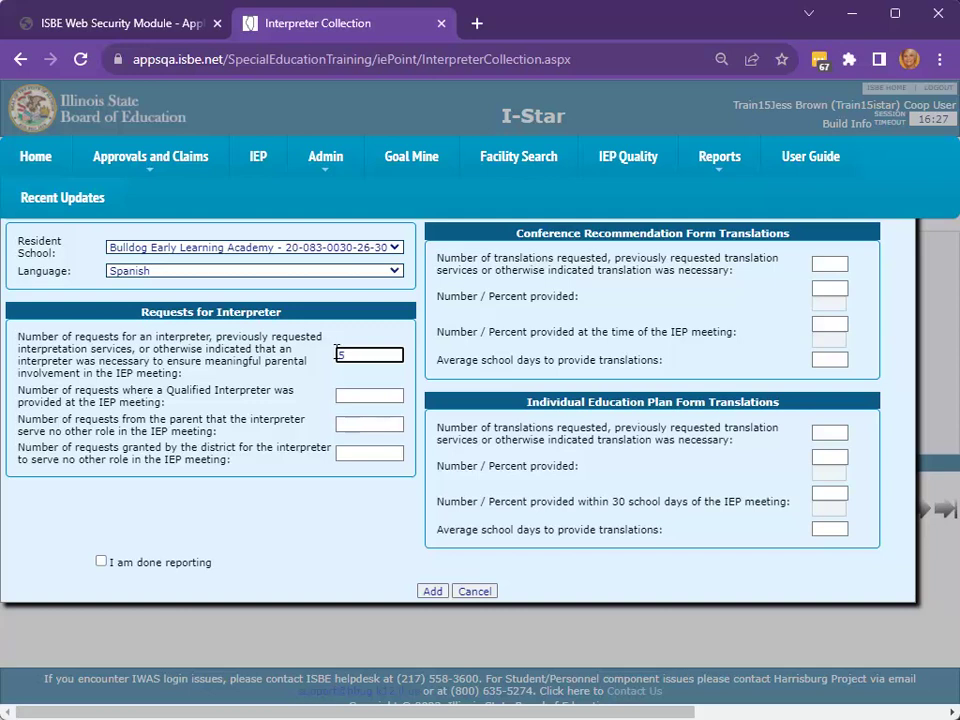
{"action": "left_click", "coordinate": [349, 395]}
{"action": "type", "text": "5"}
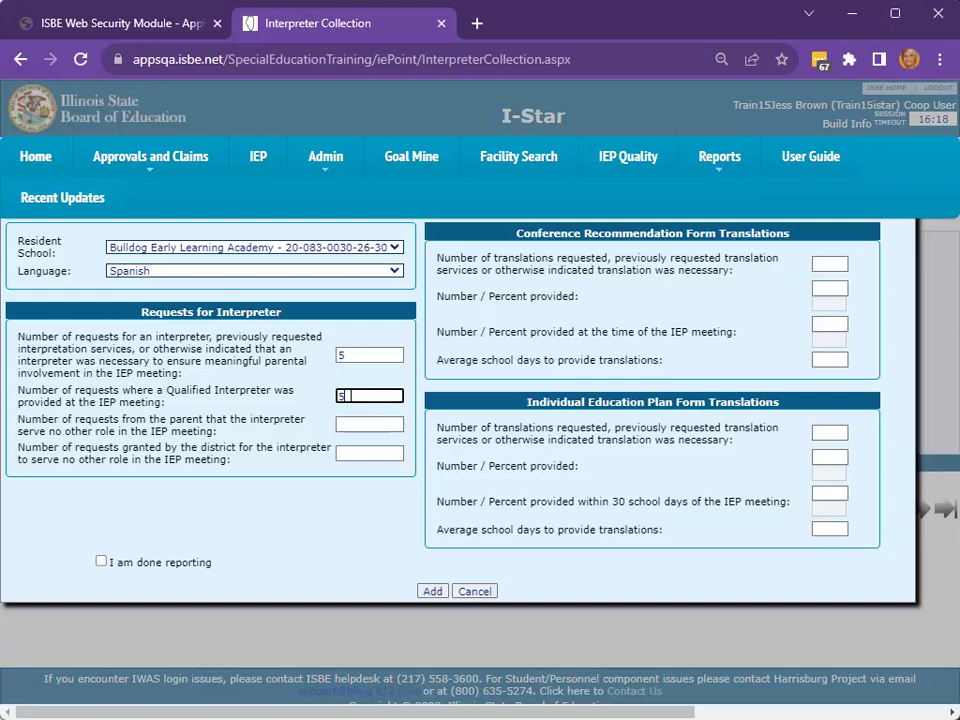
{"action": "left_click", "coordinate": [350, 424]}
{"action": "type", "text": "2"}
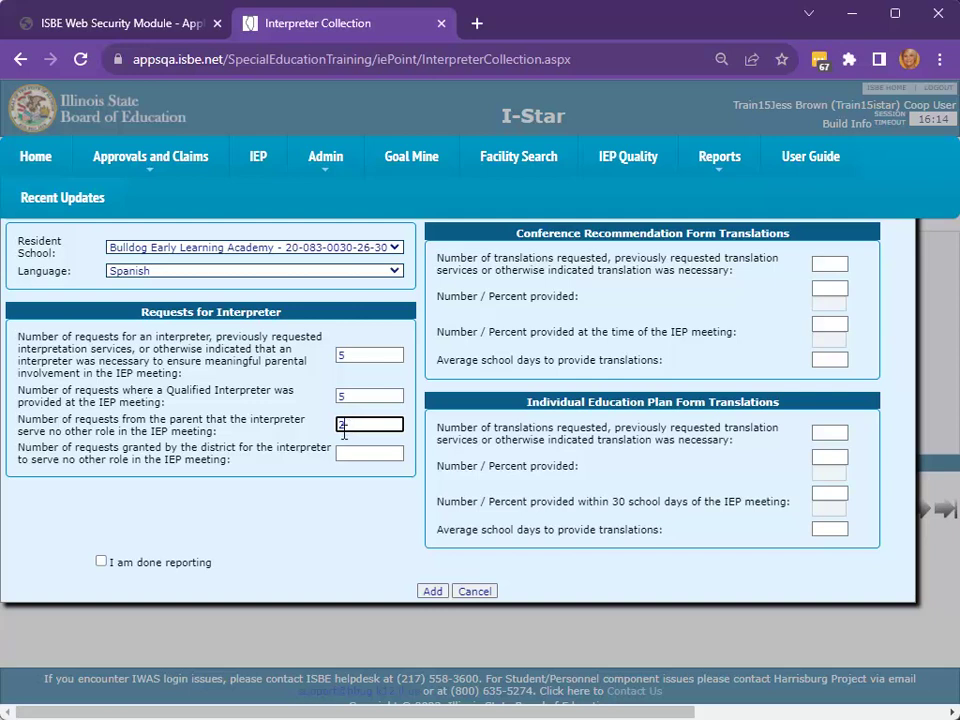
{"action": "left_click", "coordinate": [339, 453]}
{"action": "type", "text": "2"}
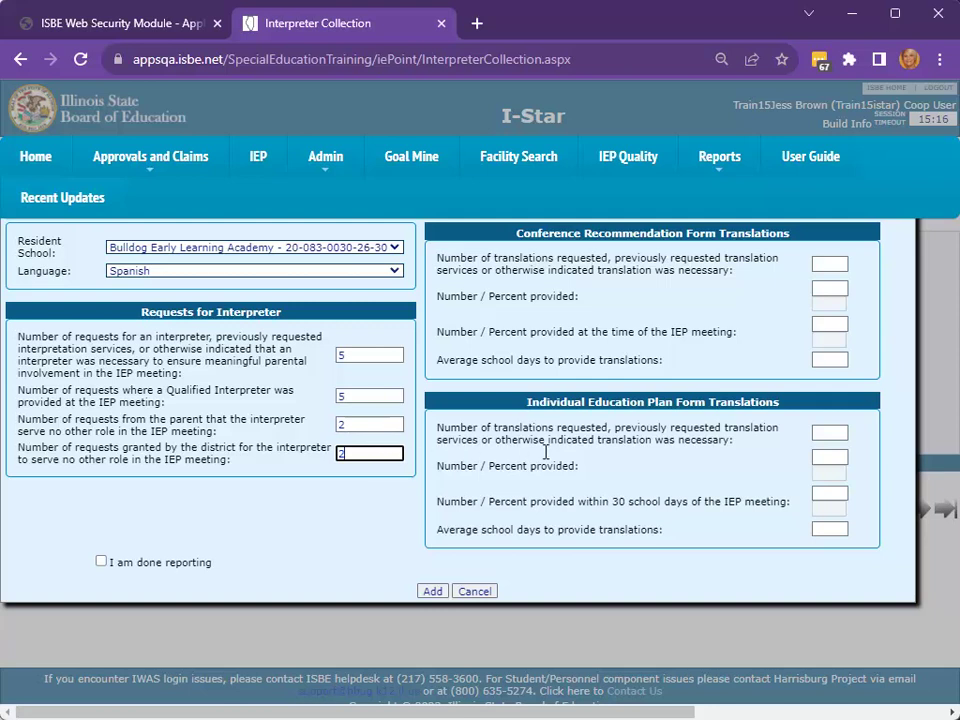
{"action": "left_click", "coordinate": [829, 264]}
{"action": "type", "text": "4"}
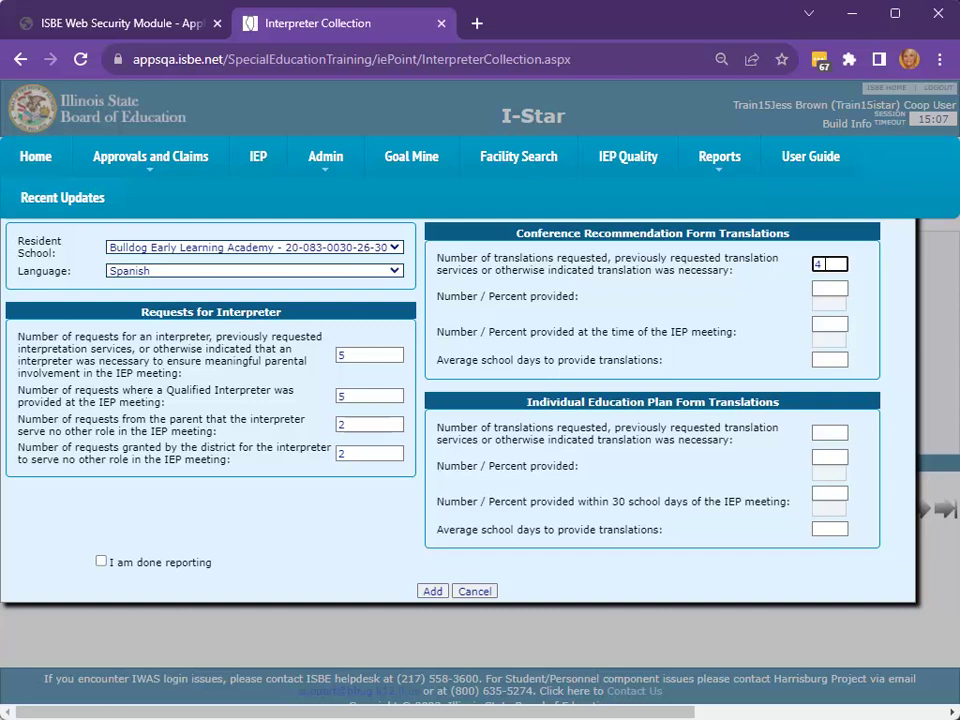
Enter conference translations 4 provided, 4 at meeting, 10 average days; IEP translations requested 5
{"action": "left_click", "coordinate": [827, 288]}
{"action": "type", "text": "4"}
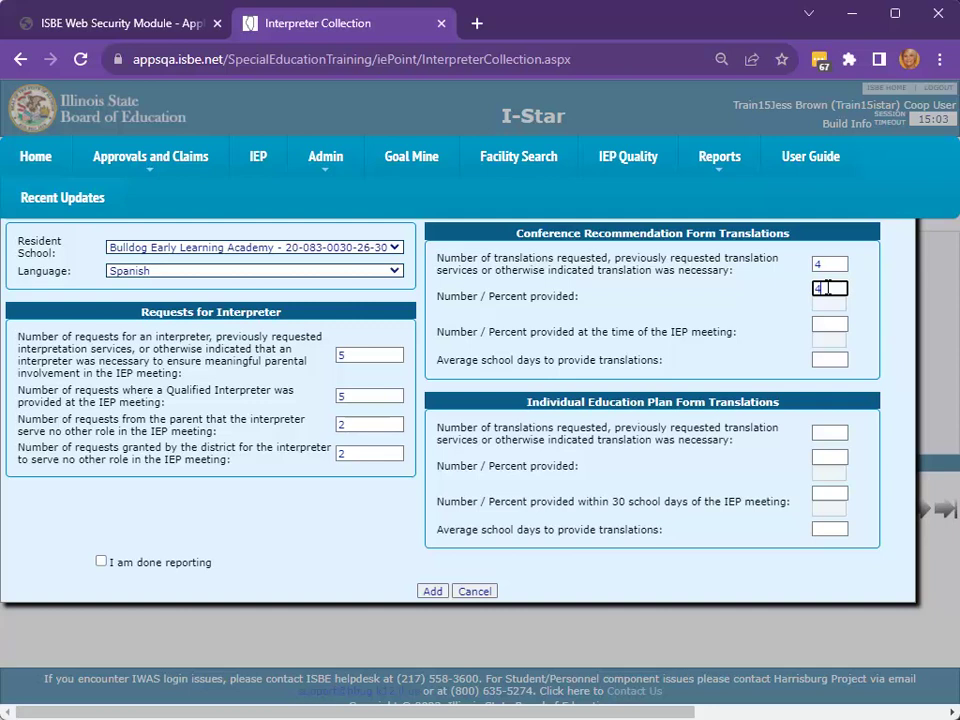
{"action": "left_click", "coordinate": [829, 324]}
{"action": "type", "text": "4"}
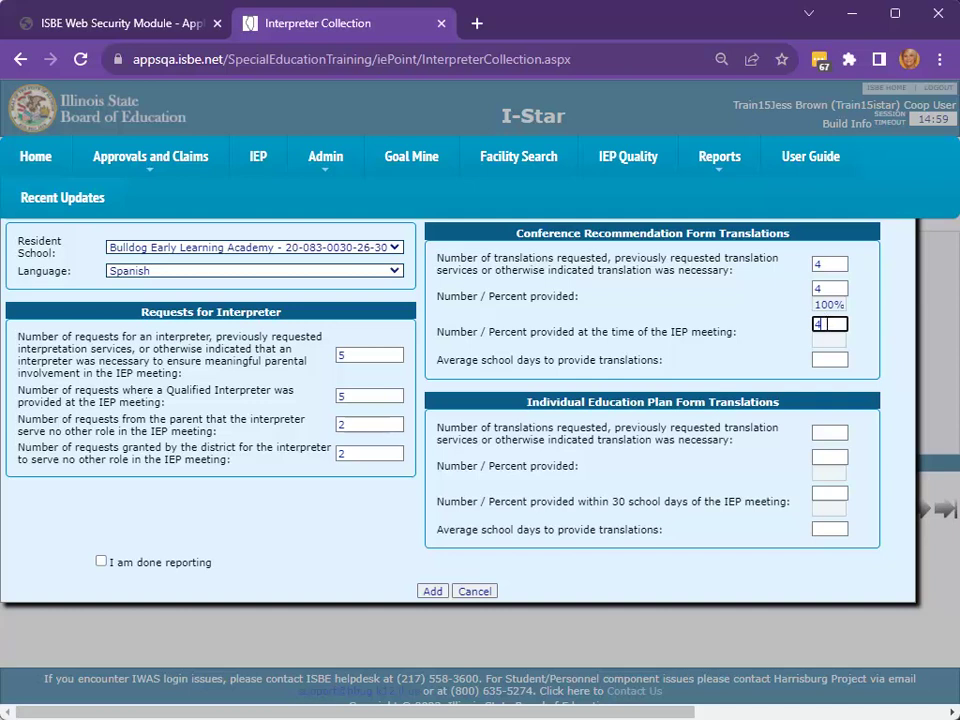
{"action": "left_click", "coordinate": [823, 357]}
{"action": "type", "text": "1"}
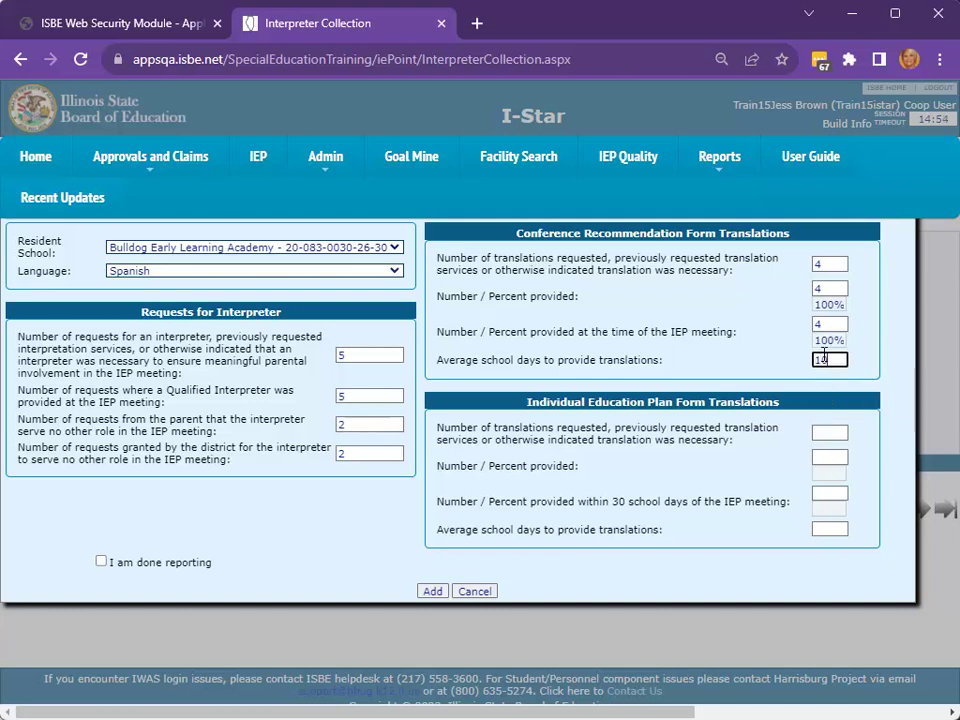
{"action": "type", "text": "0"}
{"action": "left_click", "coordinate": [821, 433]}
{"action": "type", "text": "5"}
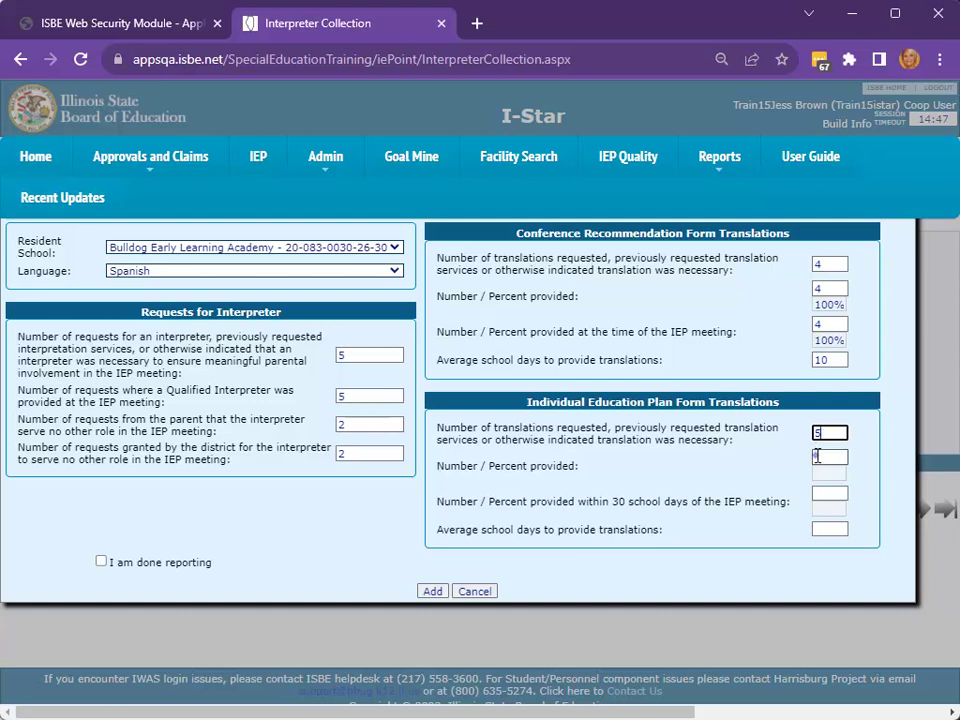
Enter IEP form translations: 5 provided, 5 within 30 school days, 10 average days
{"action": "left_click", "coordinate": [818, 455]}
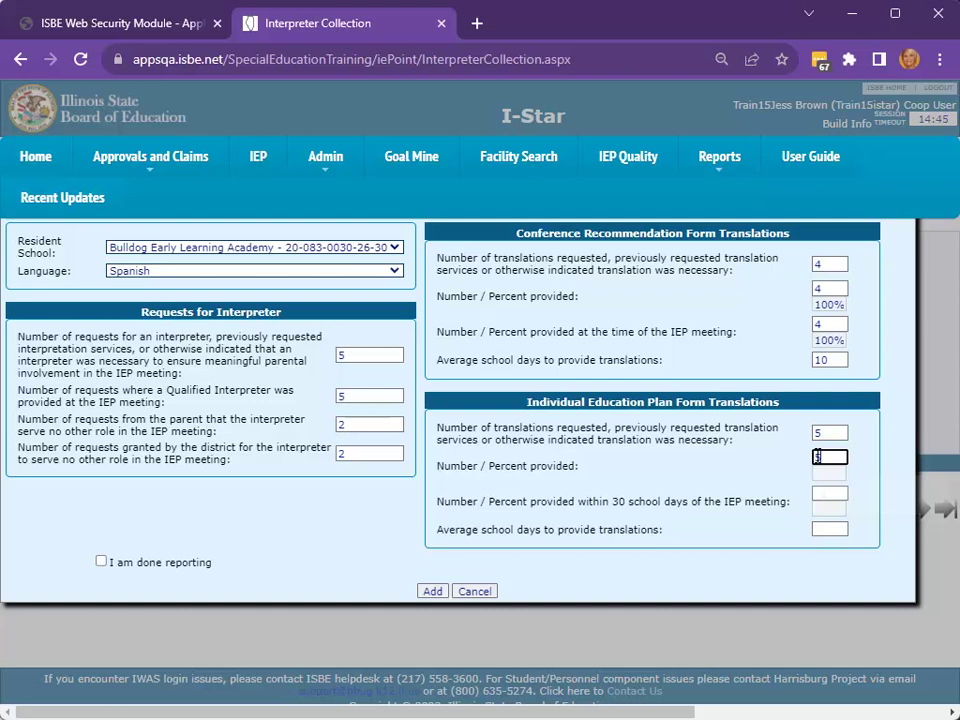
{"action": "type", "text": "5"}
{"action": "left_click", "coordinate": [816, 491]}
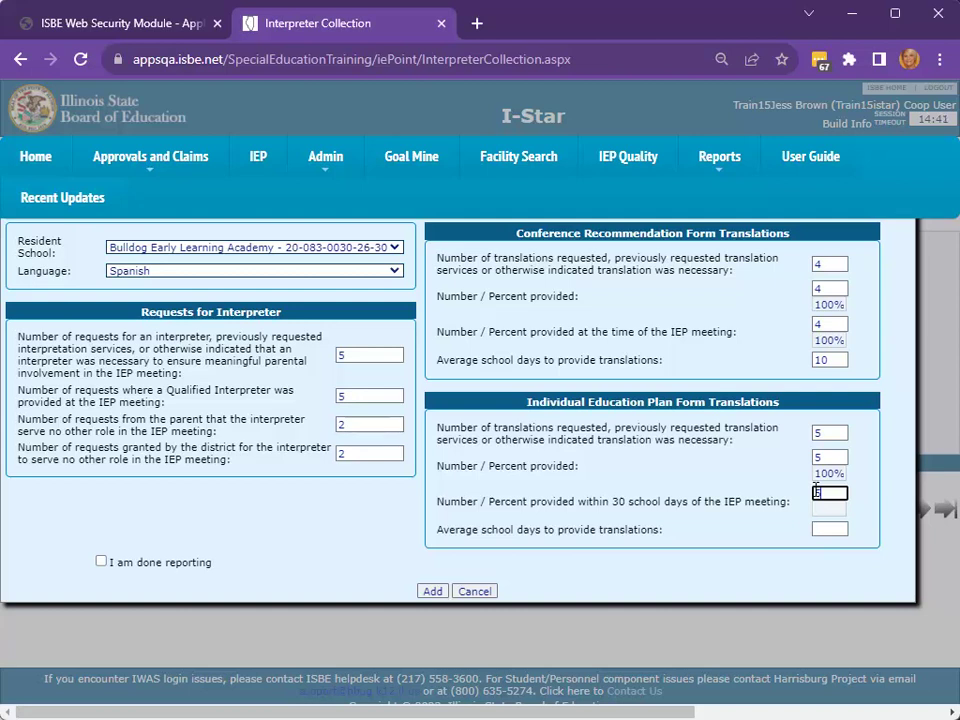
{"action": "left_click", "coordinate": [821, 530]}
{"action": "type", "text": "10"}
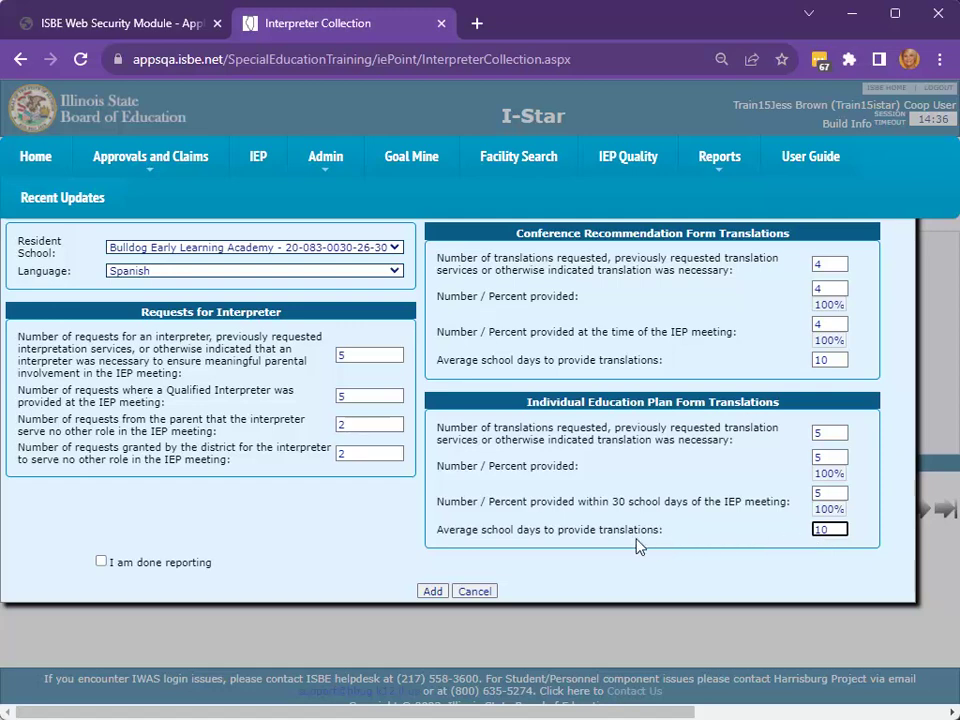
Save the Bulldog Early Learning Academy Spanish record, then reopen it for editing
{"action": "left_click", "coordinate": [432, 590]}
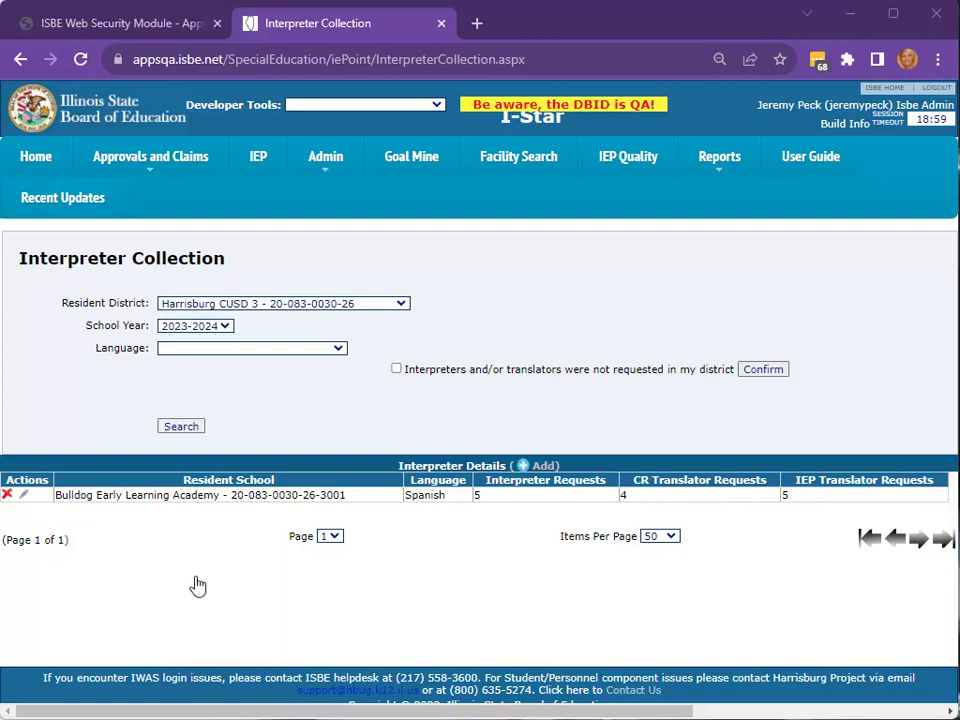
{"action": "left_click", "coordinate": [23, 494]}
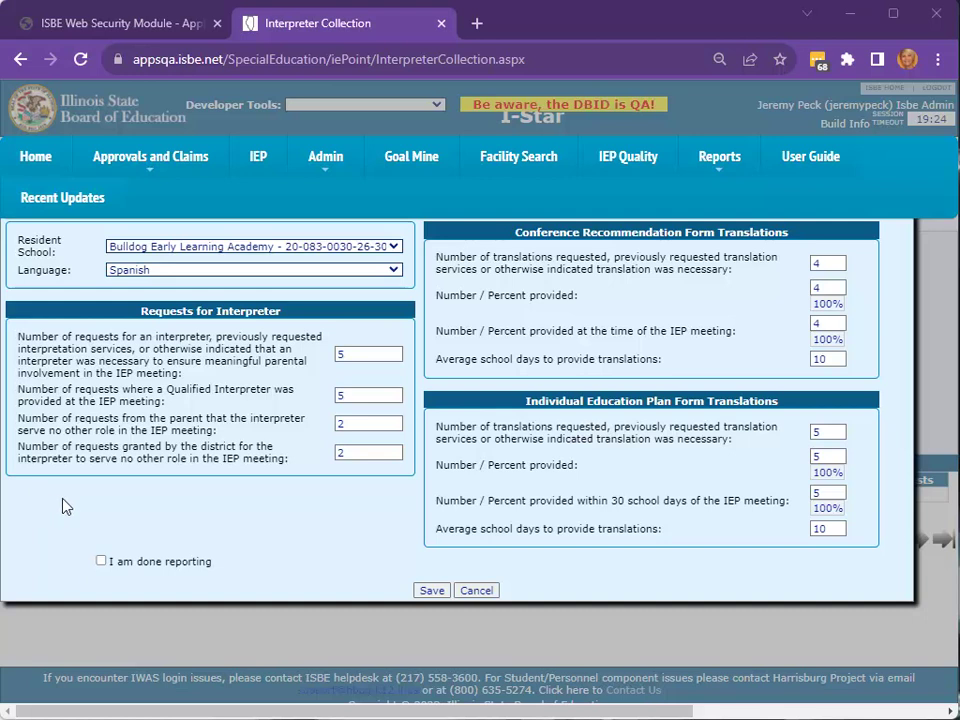
Tick 'I am done reporting' on the Bulldog entry and save
{"action": "left_click", "coordinate": [101, 561]}
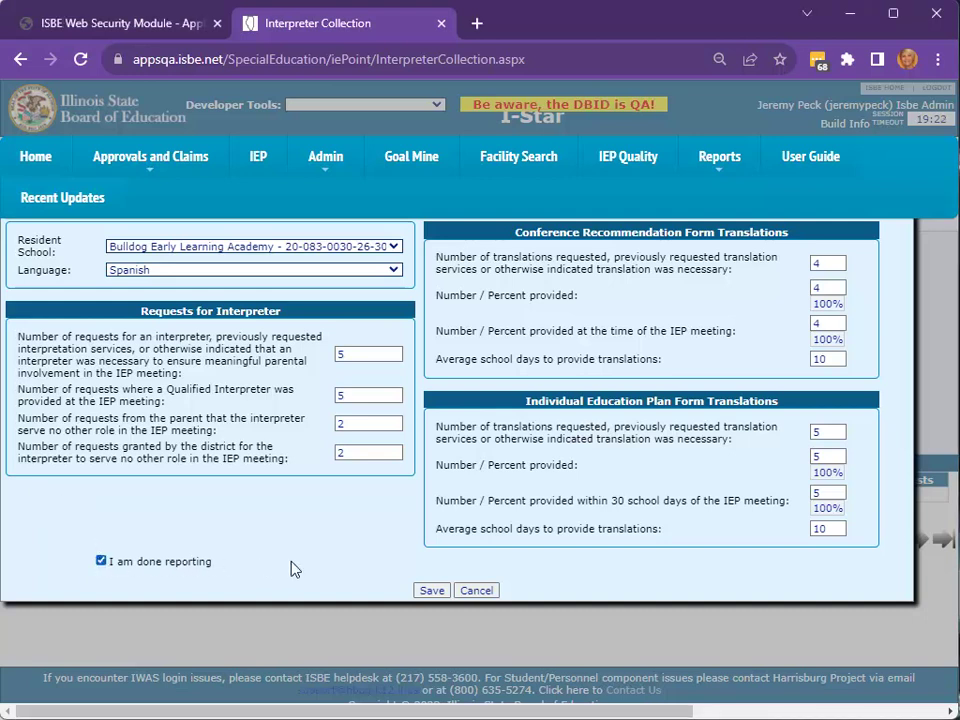
{"action": "left_click", "coordinate": [430, 590]}
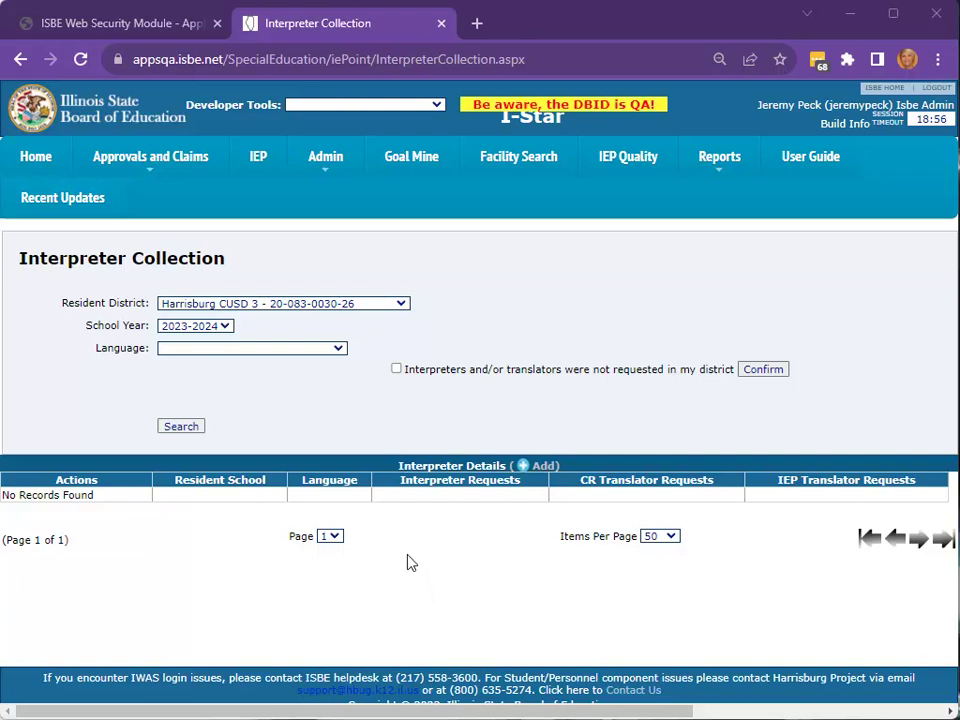
Confirm interpreters and/or translators were not requested in Harrisburg CUSD 3
{"action": "left_click", "coordinate": [397, 370]}
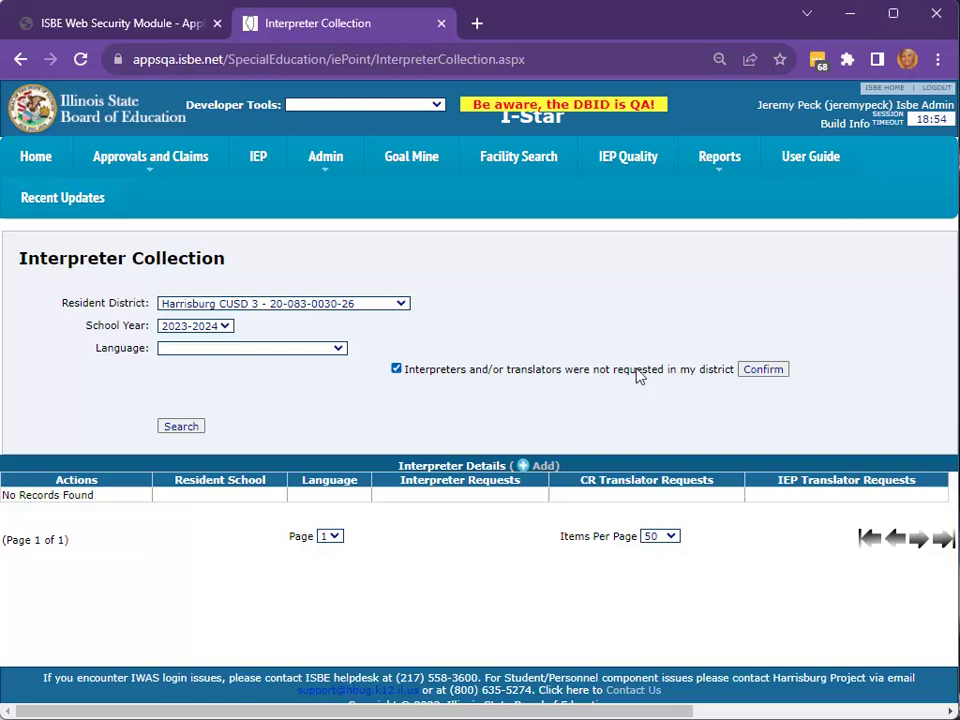
{"action": "left_click", "coordinate": [760, 370]}
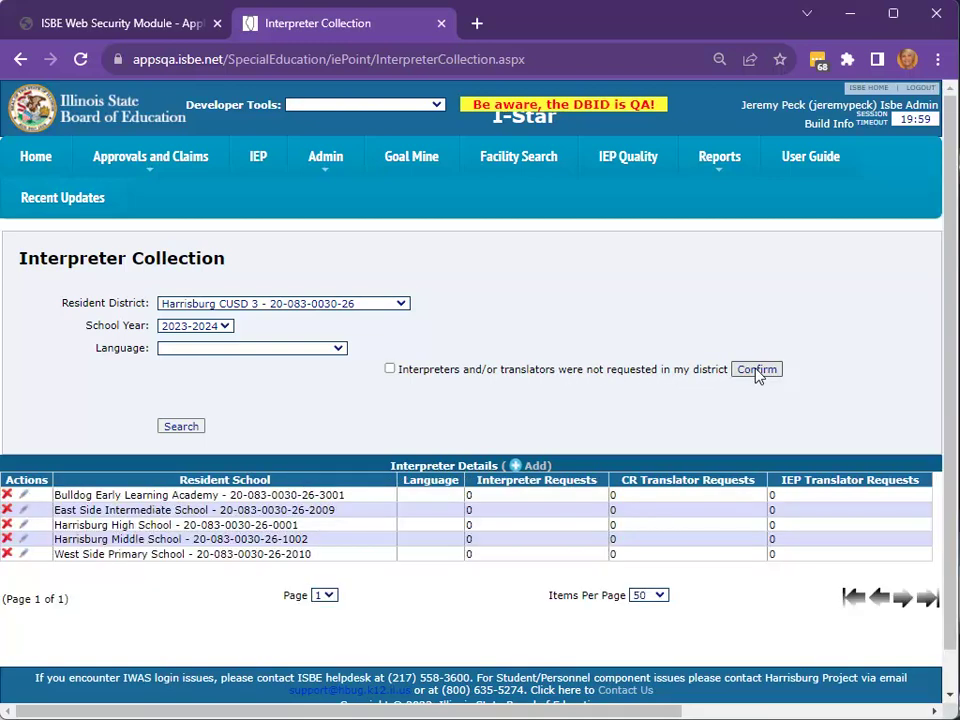